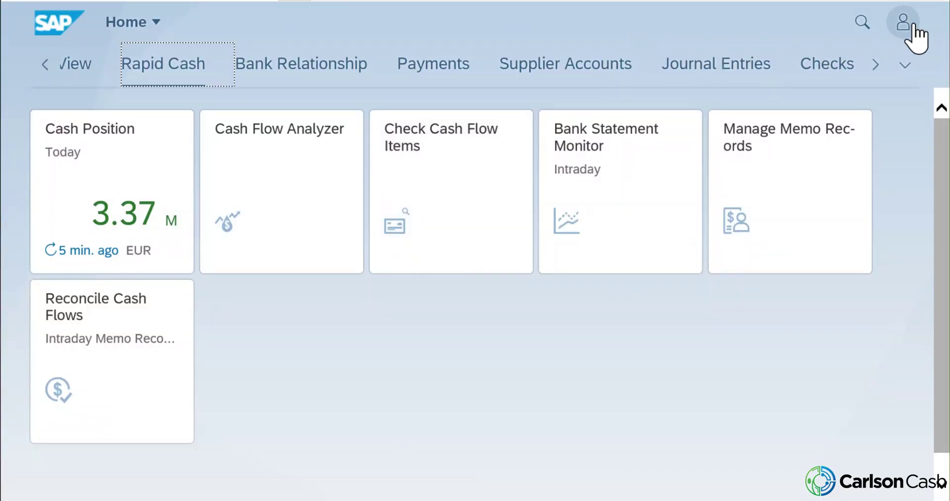
- In home page edit mode, add a new group titled 'Cash Position'
left_click(906, 25)
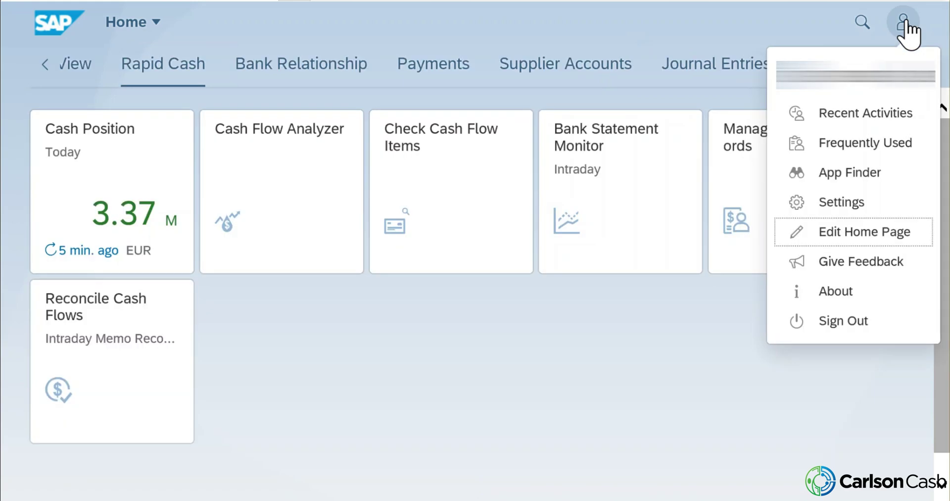
left_click(908, 238)
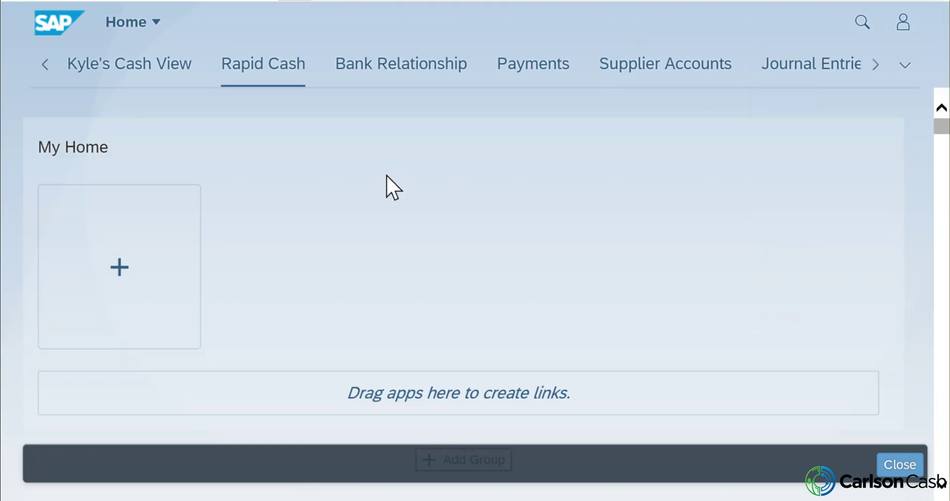
scroll(391, 187, "down", 1)
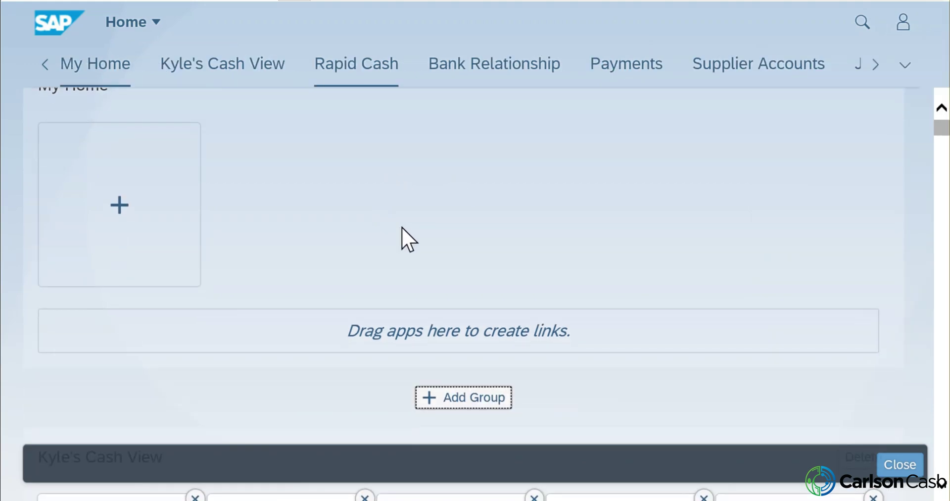
left_click(492, 408)
type("Cash Position")
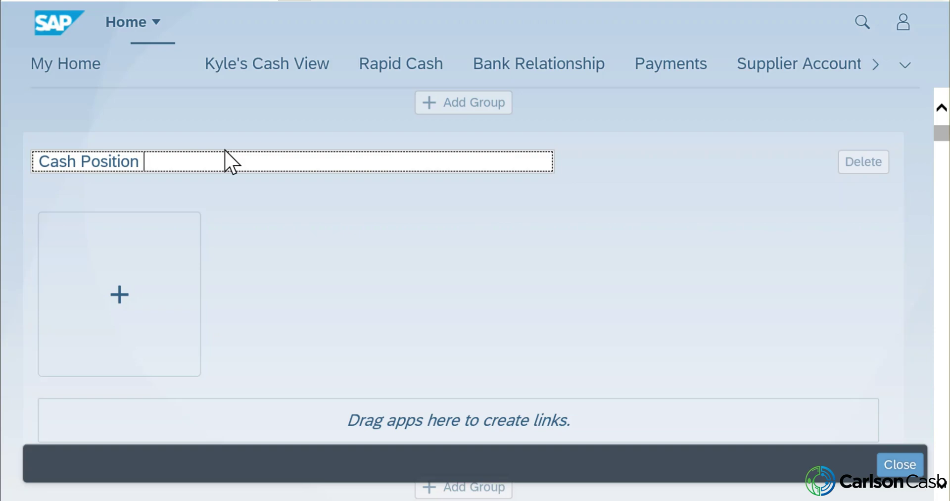
left_click(140, 277)
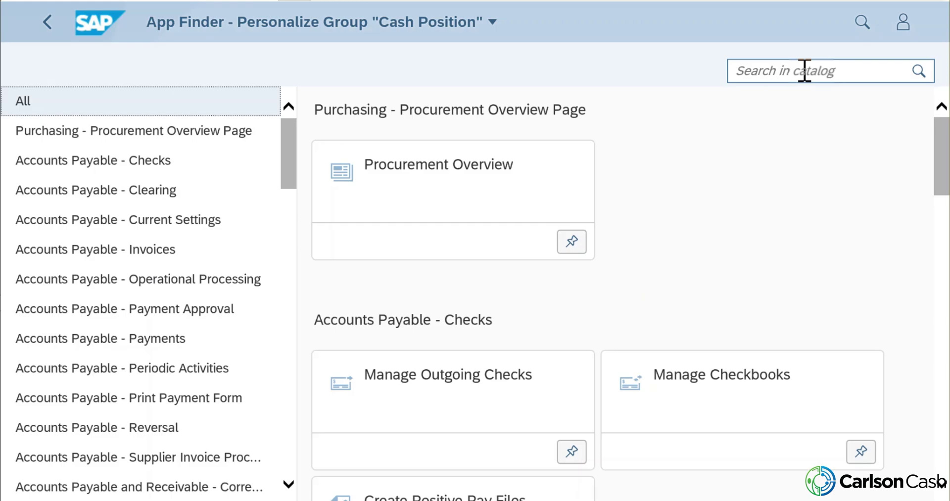
- Find 'cash position' in the App Finder and pin the Cash Position Today tile to the group
left_click(805, 70)
type("cash position")
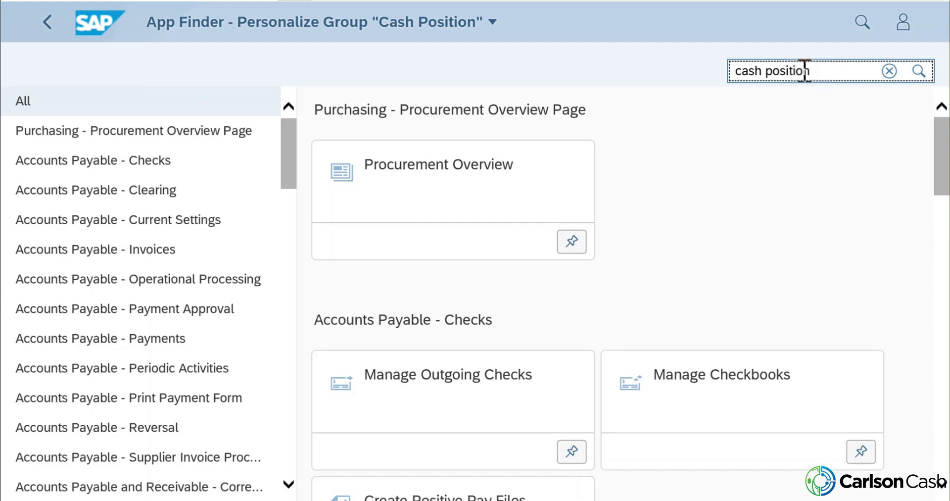
key("Return")
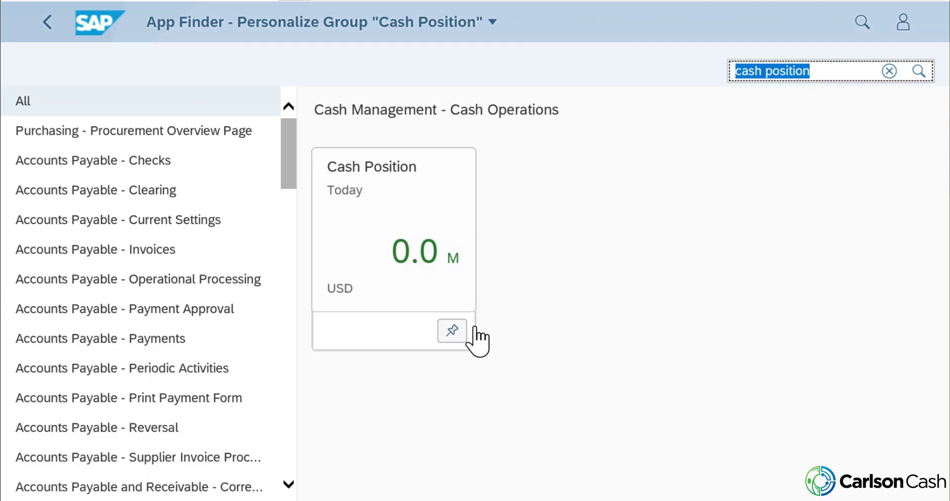
left_click(452, 332)
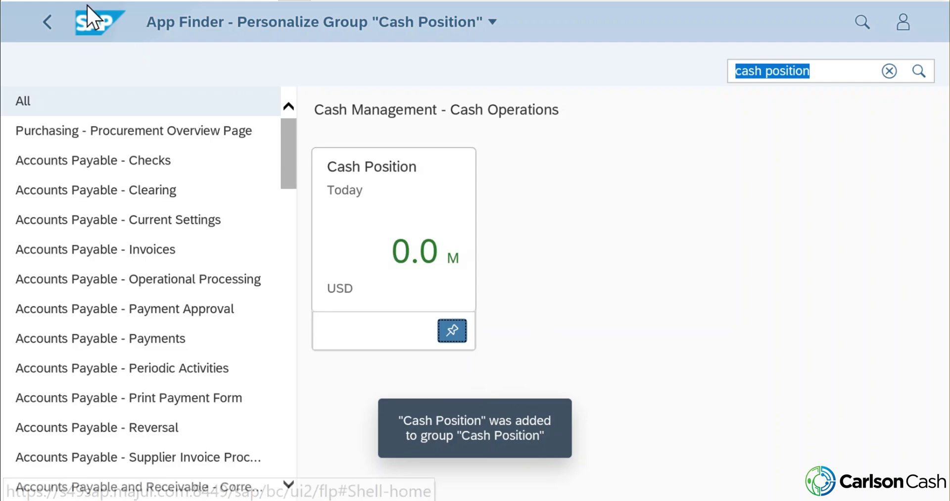
left_click(85, 22)
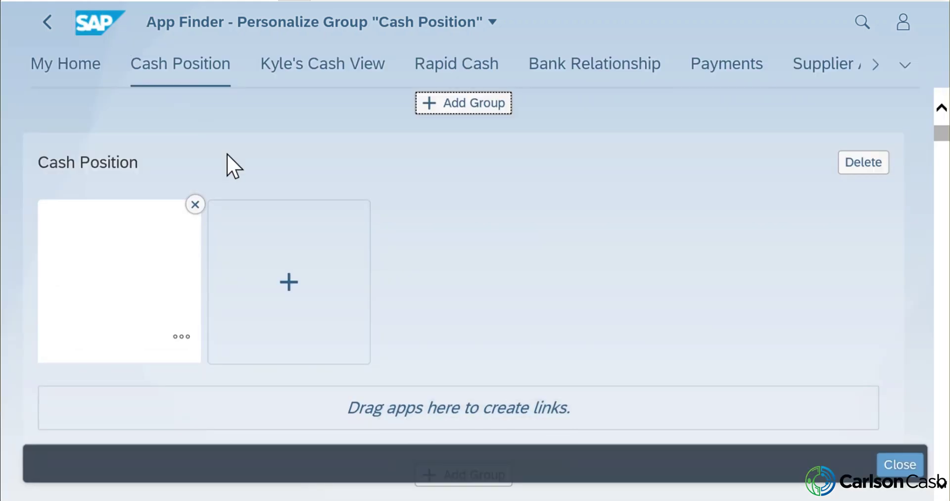
- Save the home page edits and launch Cash Position from its new tile
left_click(899, 465)
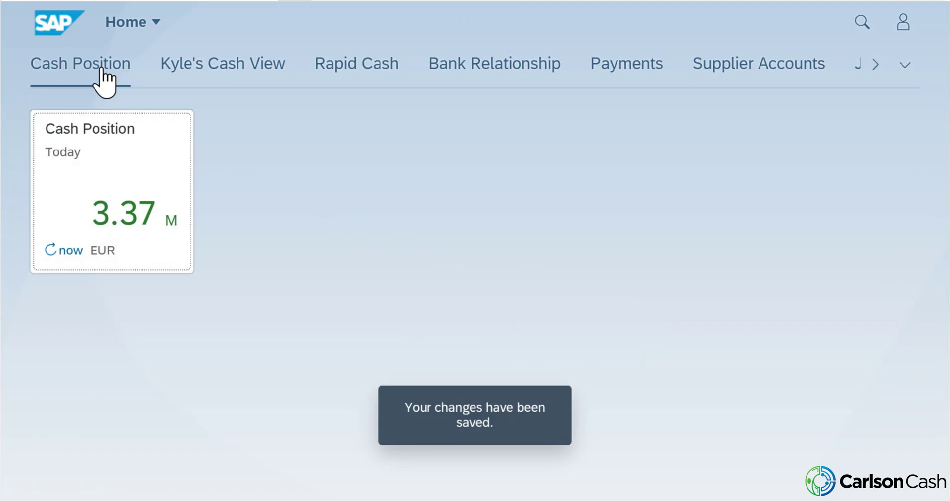
left_click(148, 189)
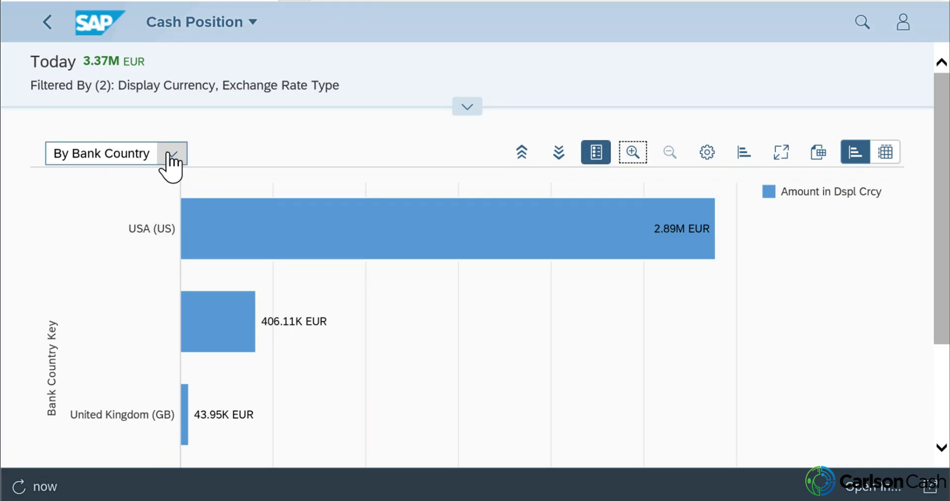
- Chart the cash position by company and change the display currency from EUR to USD
left_click(173, 152)
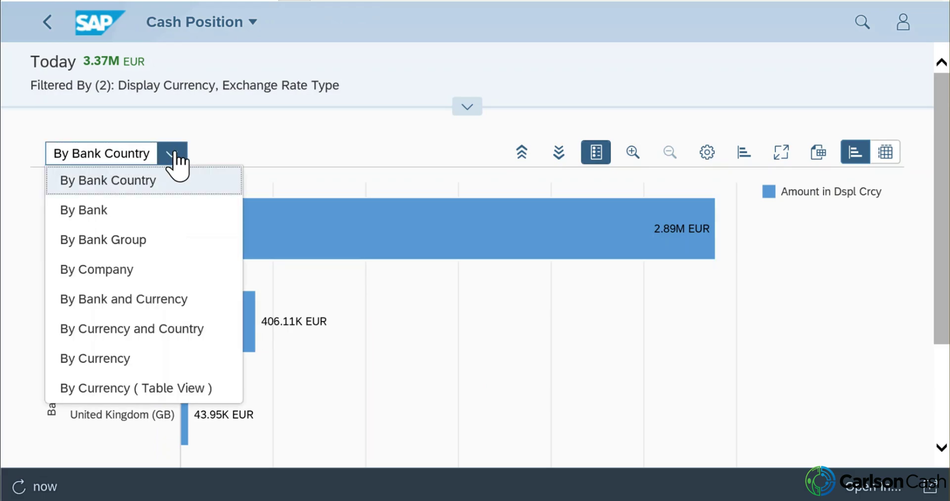
left_click(195, 269)
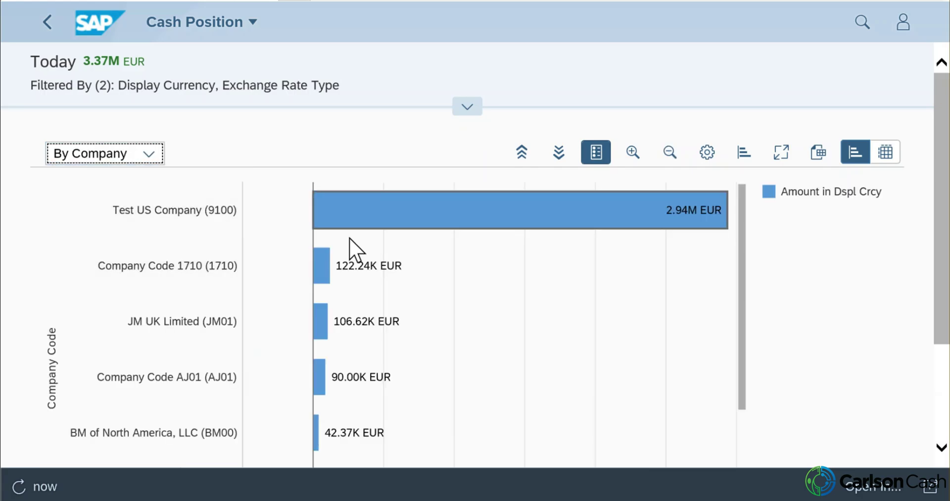
left_click(468, 108)
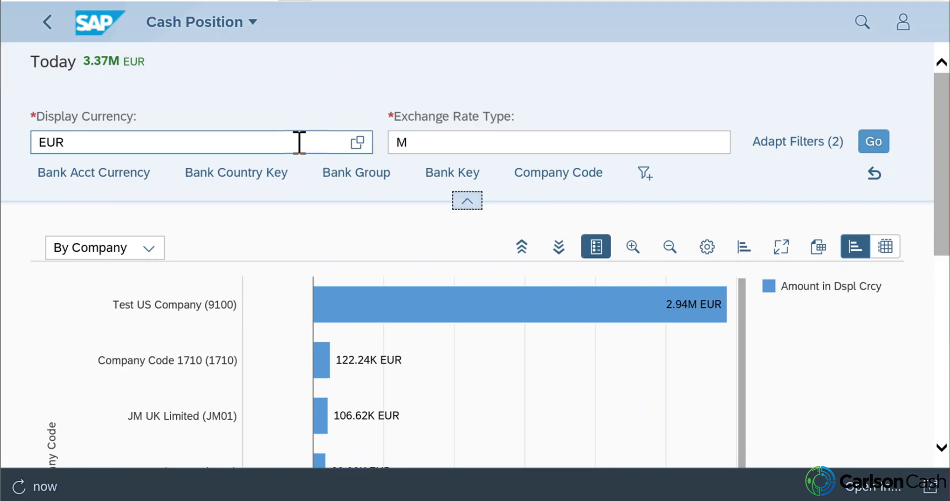
left_click_drag(142, 144, 21, 142)
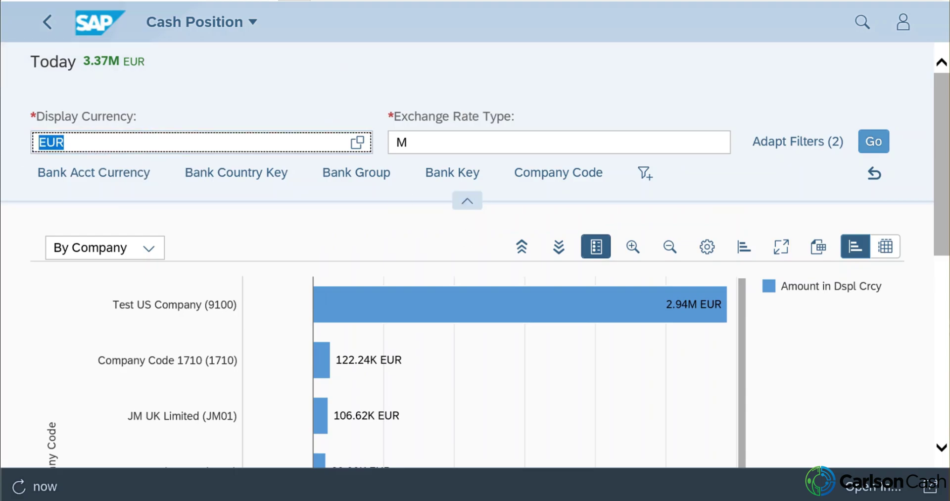
type("USD")
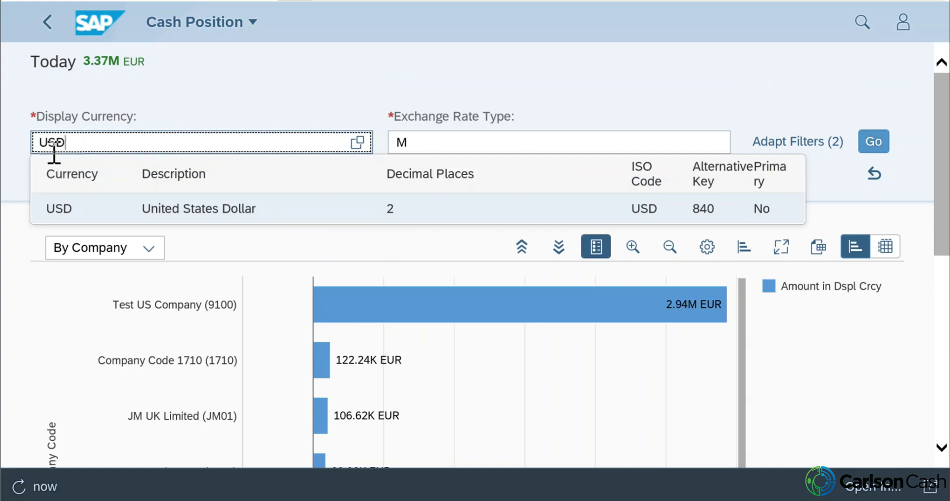
left_click(227, 220)
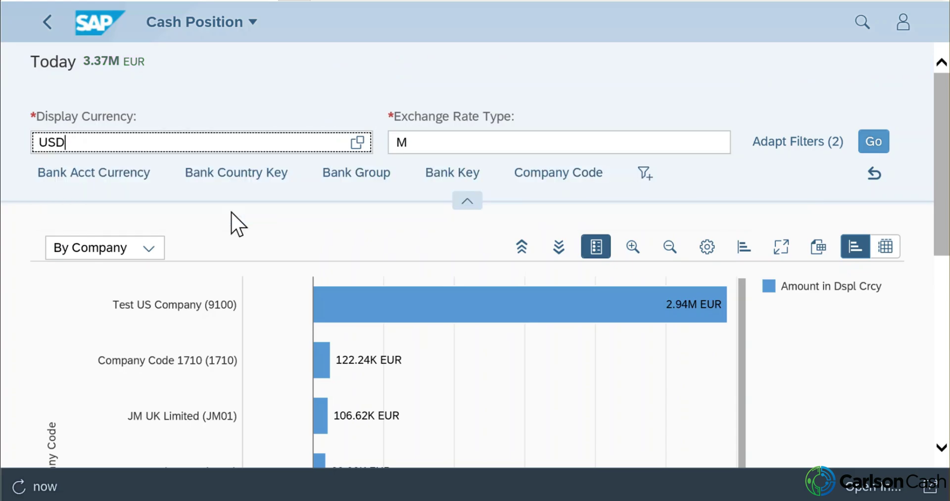
- Filter to company codes 9100, 9300 and 9200 (Test US, GB, CA Company)
left_click(553, 175)
scroll(551, 392, "down", 4)
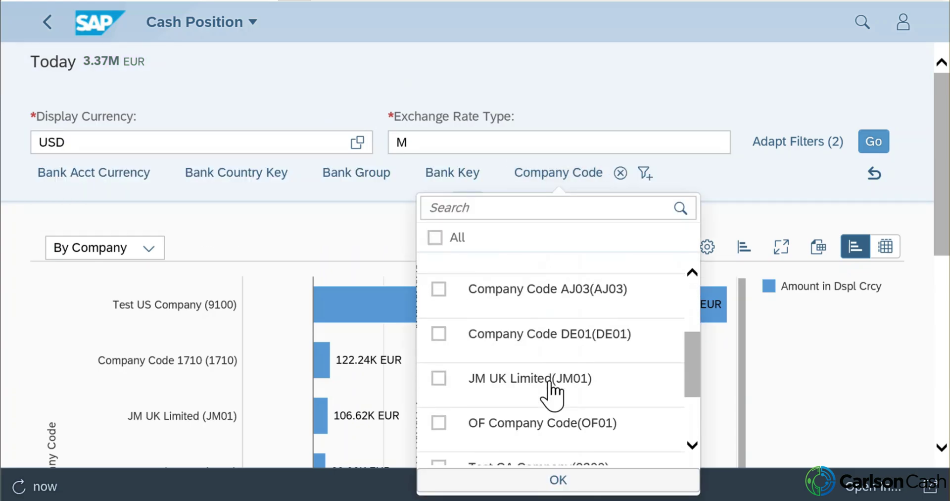
scroll(550, 393, "down", 3)
left_click(439, 435)
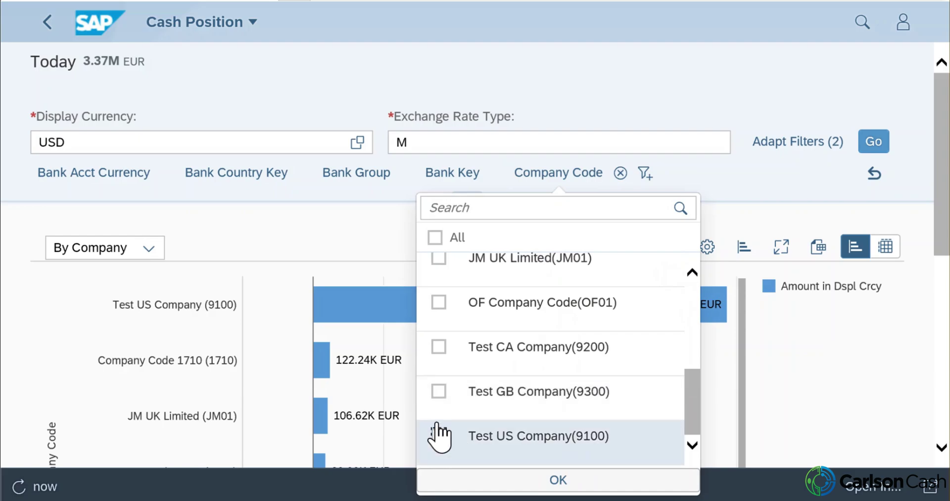
left_click(438, 390)
left_click(438, 347)
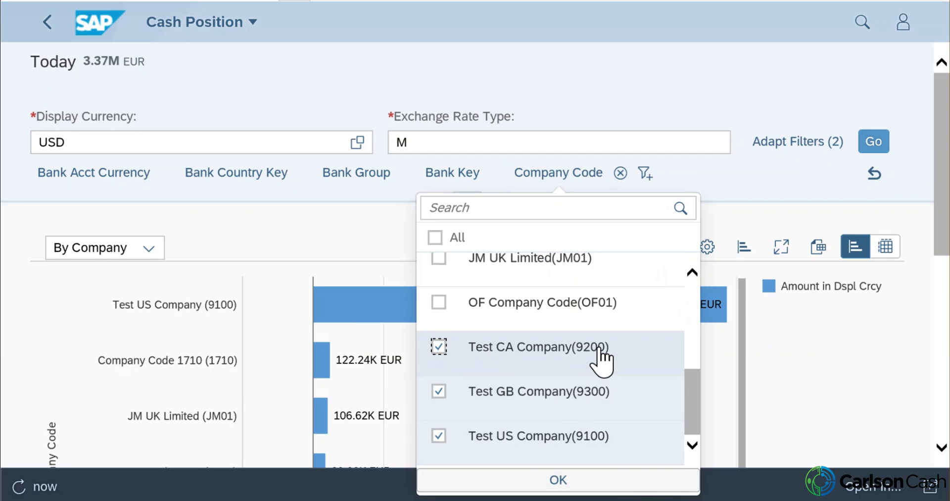
left_click(624, 476)
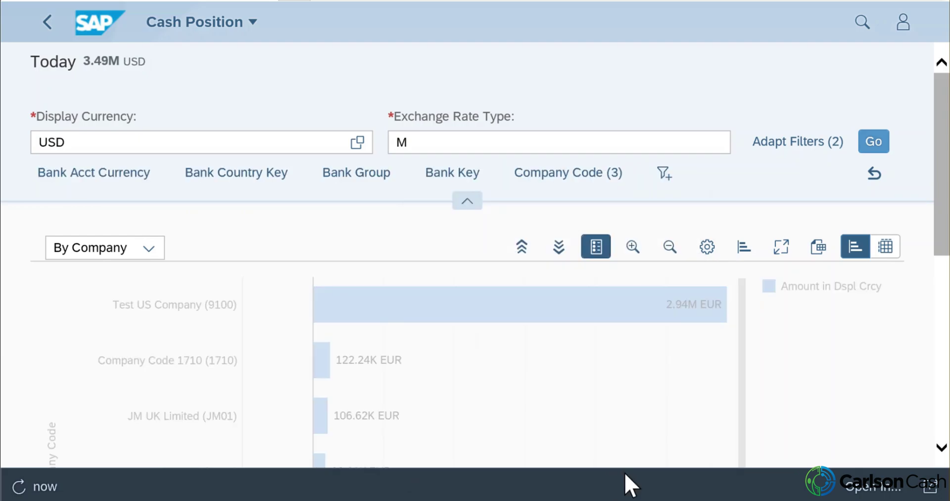
scroll(286, 350, "down", 1)
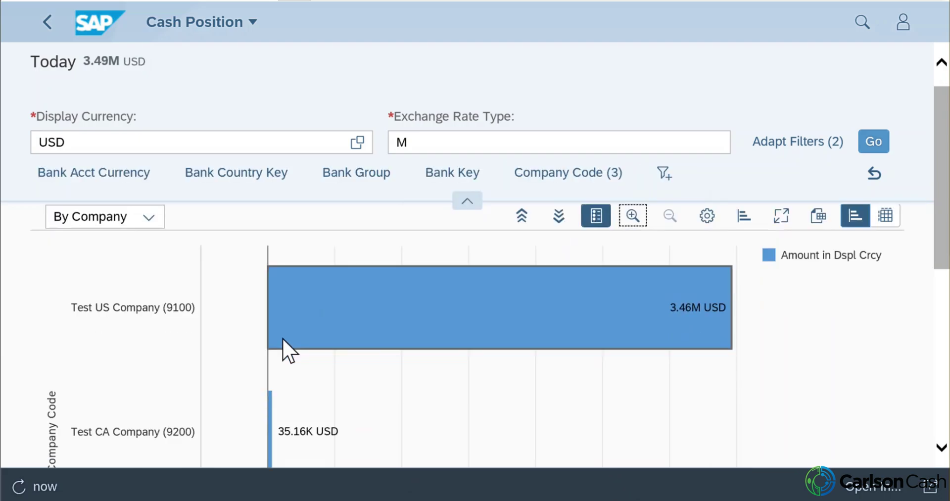
scroll(271, 360, "down", 3)
scroll(155, 388, "down", 2)
scroll(146, 379, "up", 2)
scroll(144, 372, "up", 3)
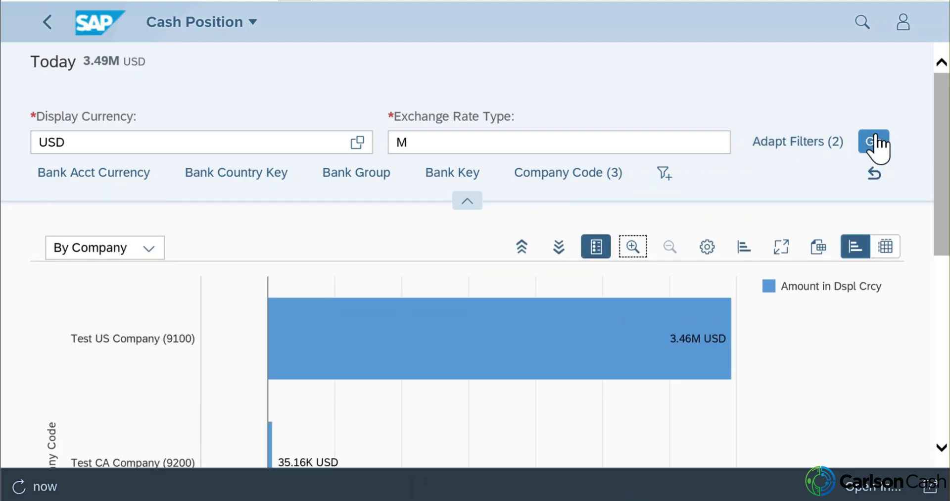
- Start saving the chart as a tile in the Comparison tile format
left_click(935, 489)
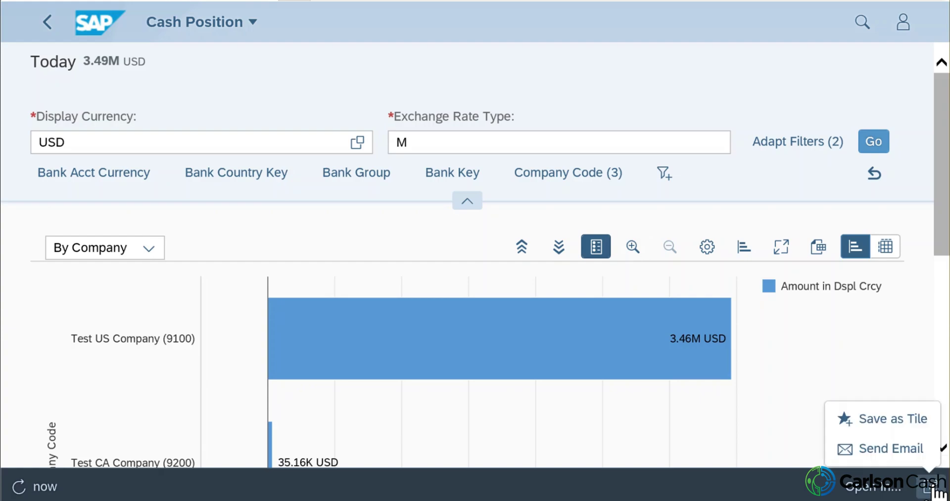
left_click(896, 420)
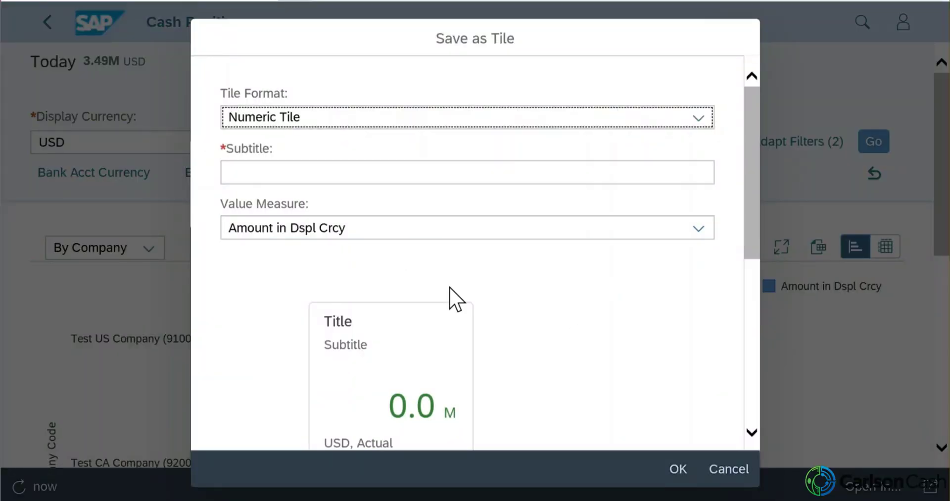
scroll(455, 300, "down", 1)
scroll(596, 166, "up", 1)
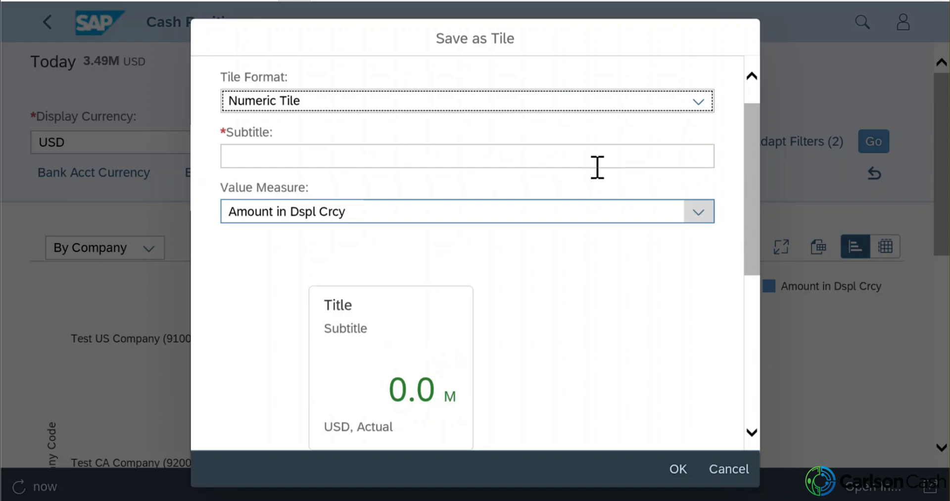
left_click(697, 123)
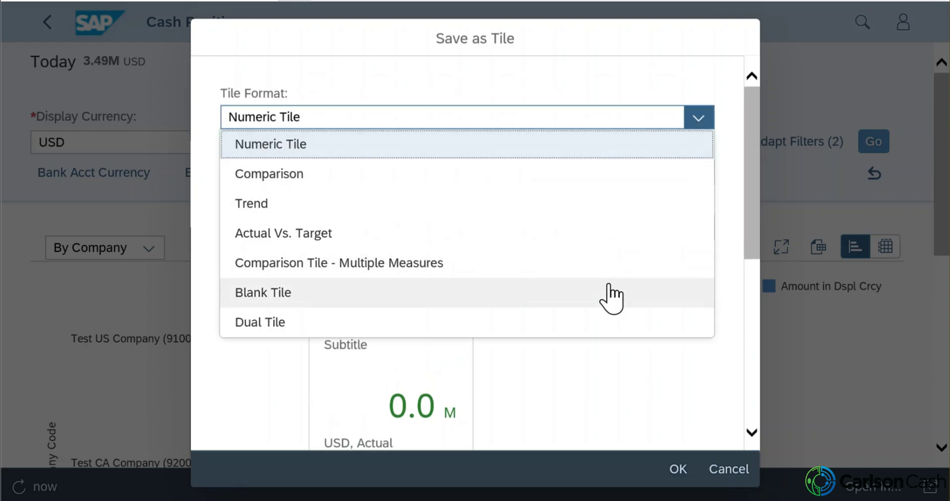
left_click(571, 191)
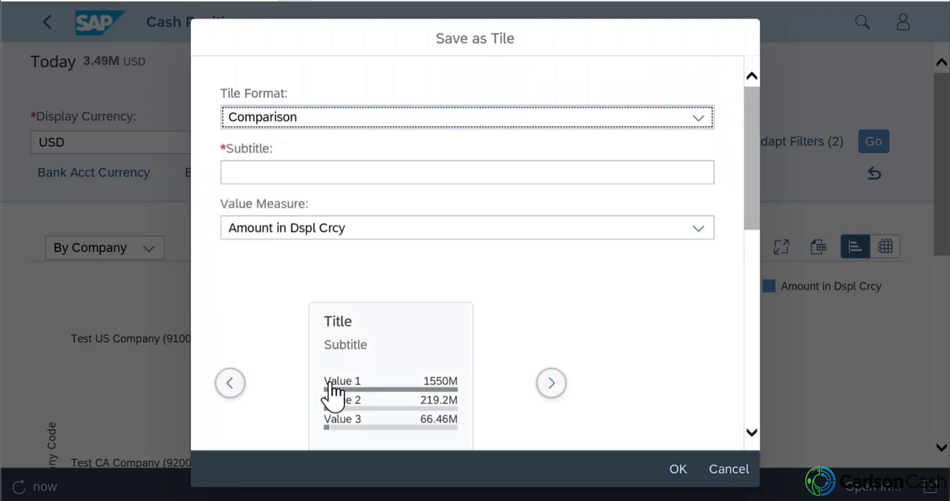
- Subtitle the tile 'By Company Code', set its dimension to Company Code, and save
left_click(341, 173)
type("By Company Code")
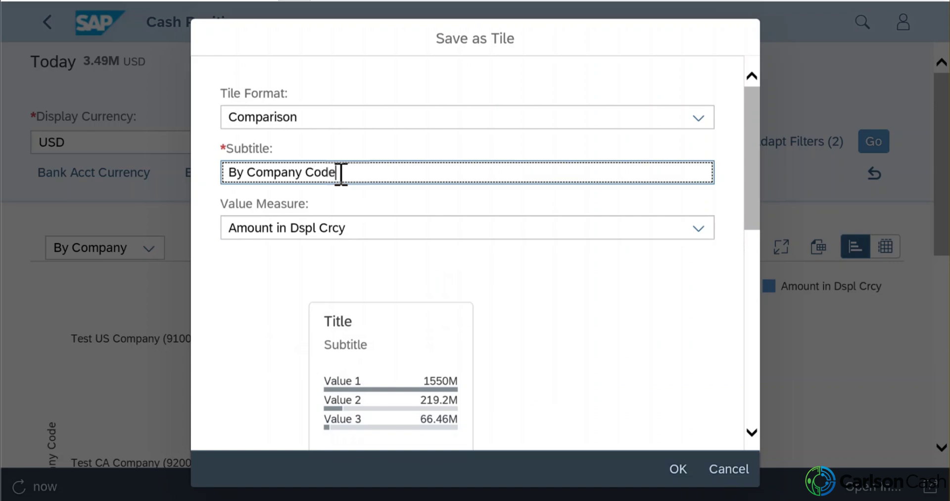
scroll(530, 284, "down", 3)
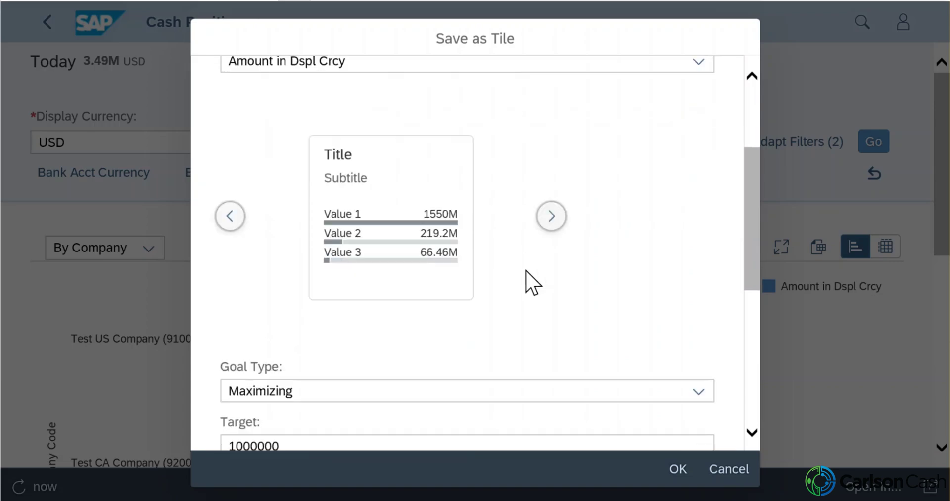
scroll(527, 280, "down", 1)
scroll(528, 272, "down", 1)
scroll(520, 277, "down", 2)
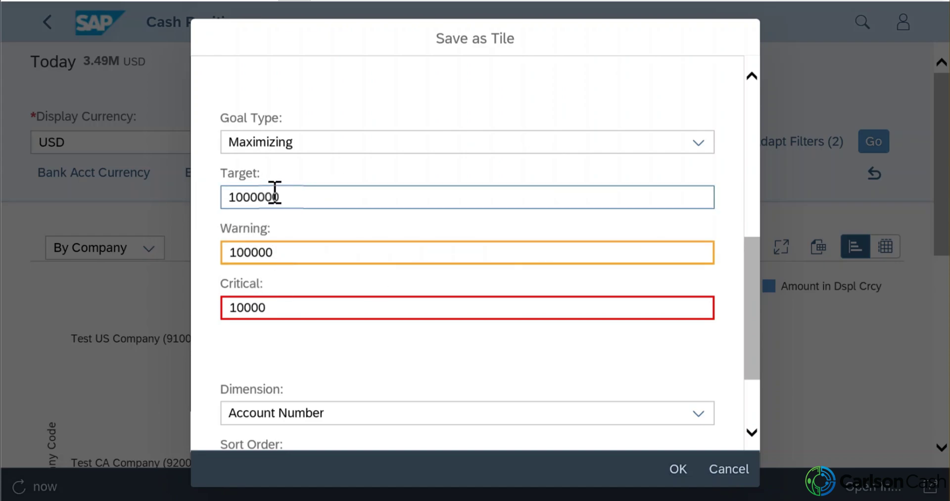
scroll(364, 306, "down", 3)
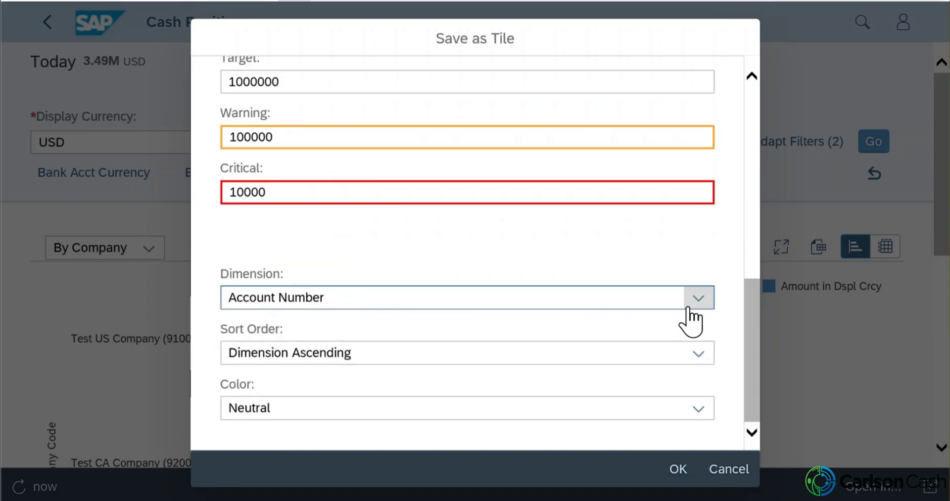
left_click(702, 298)
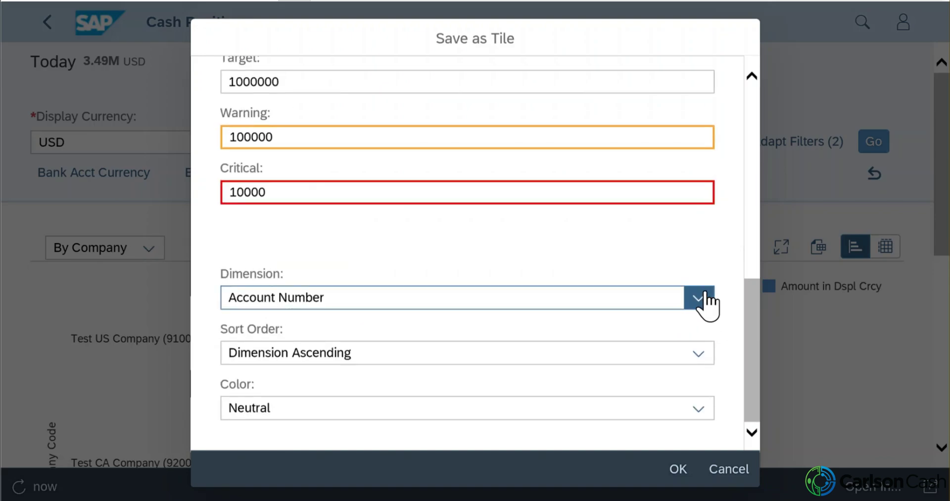
left_click(433, 243)
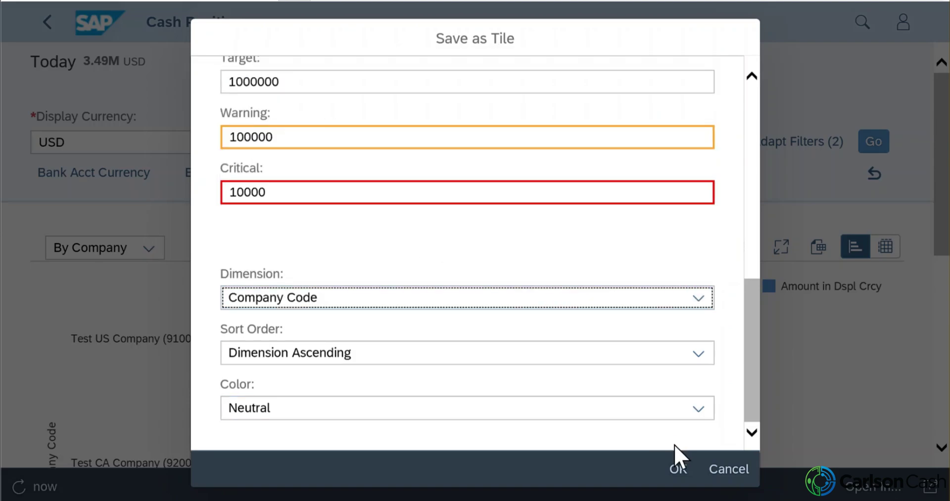
left_click(676, 469)
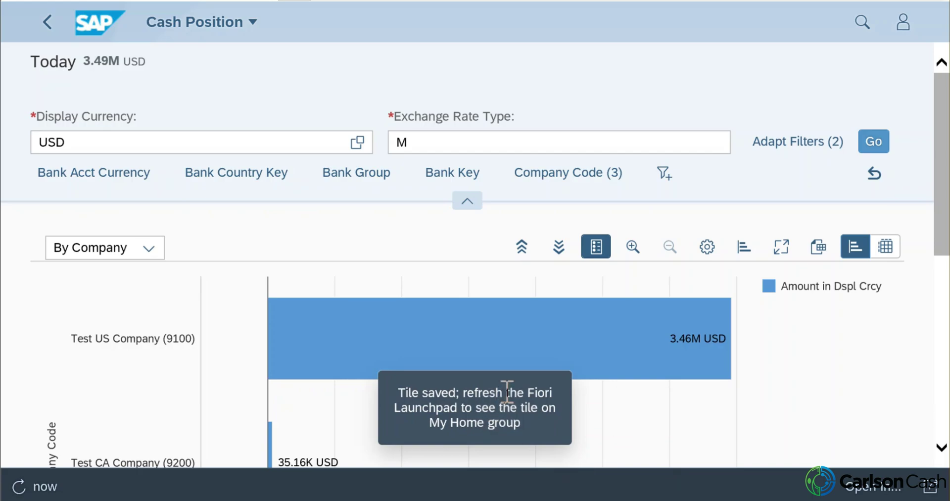
- Return to the launchpad home page to see the new By Company Code tile
left_click(85, 25)
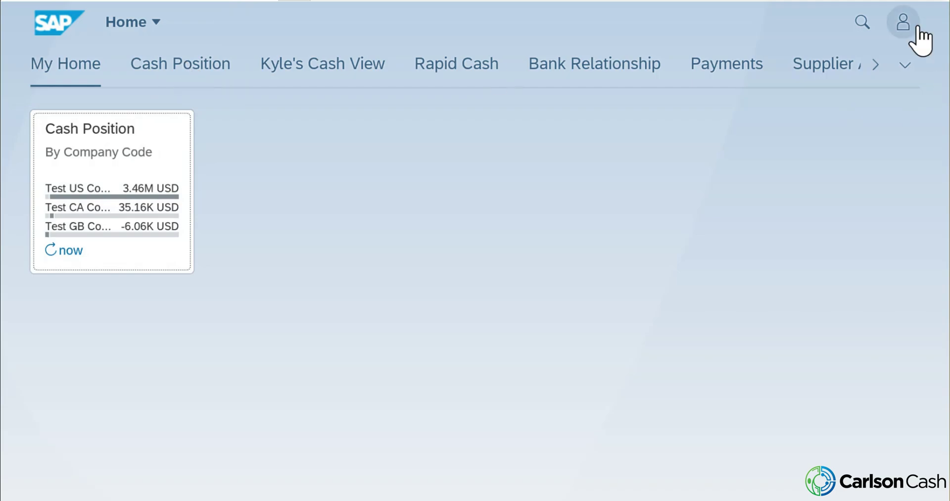
- Drag the By Company Code tile into the Cash Position group and save the layout
left_click(917, 29)
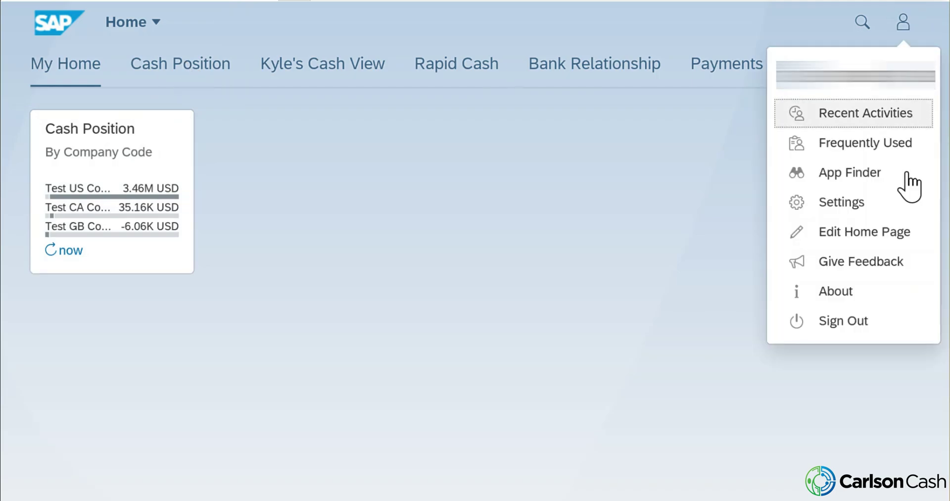
left_click(898, 236)
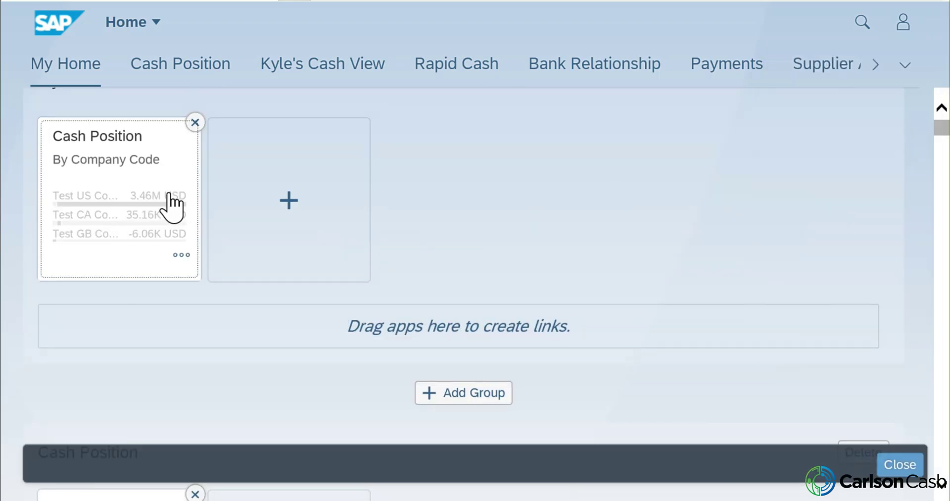
scroll(264, 152, "up", 1)
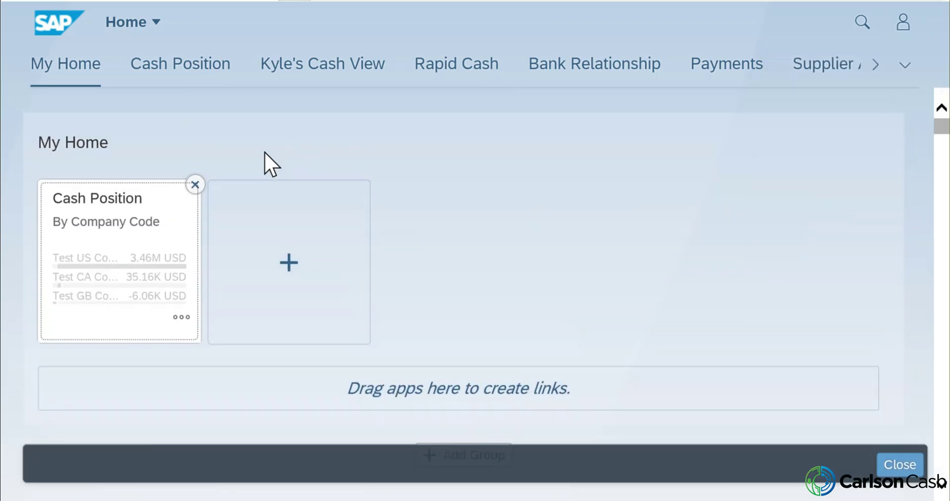
scroll(509, 191, "down", 1)
scroll(225, 294, "down", 3)
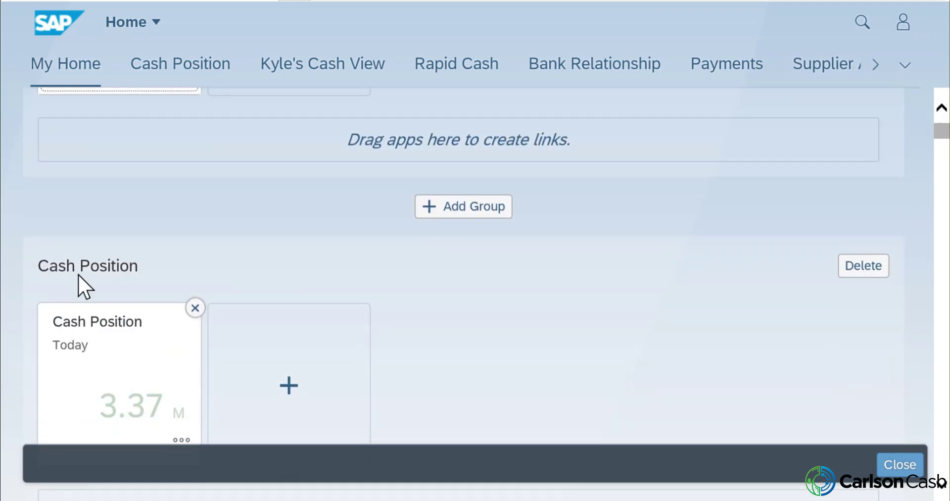
scroll(233, 318, "up", 3)
scroll(136, 188, "down", 1)
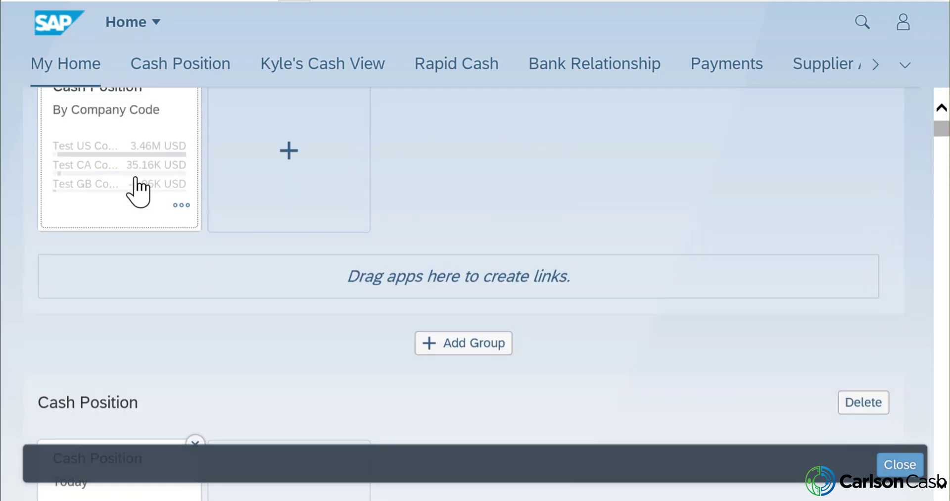
mouse_move(126, 133)
left_mouse_down()
mouse_move(315, 440)
mouse_move(271, 291)
mouse_move(282, 242)
mouse_move(210, 272)
mouse_move(198, 262)
left_mouse_up()
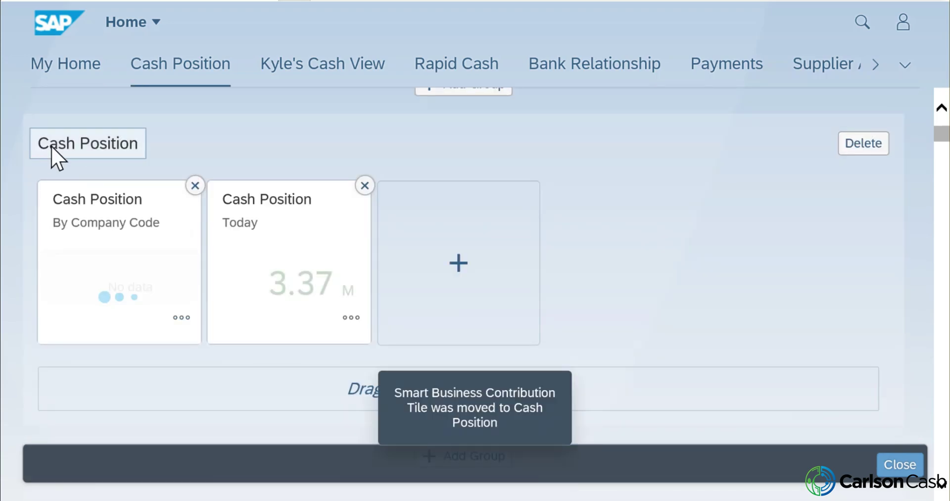
left_click(900, 465)
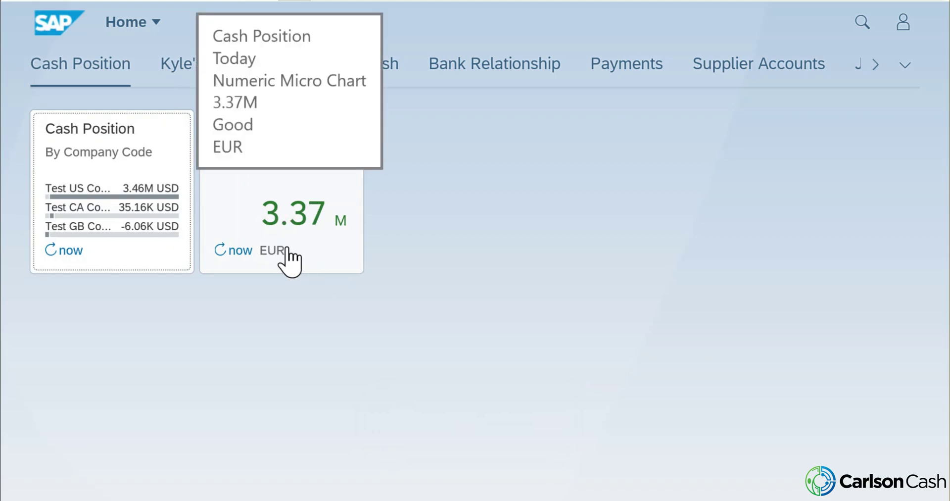
- Reopen Cash Position Today, chart it By Currency, and show the sharing options
left_click(257, 179)
left_click(258, 179)
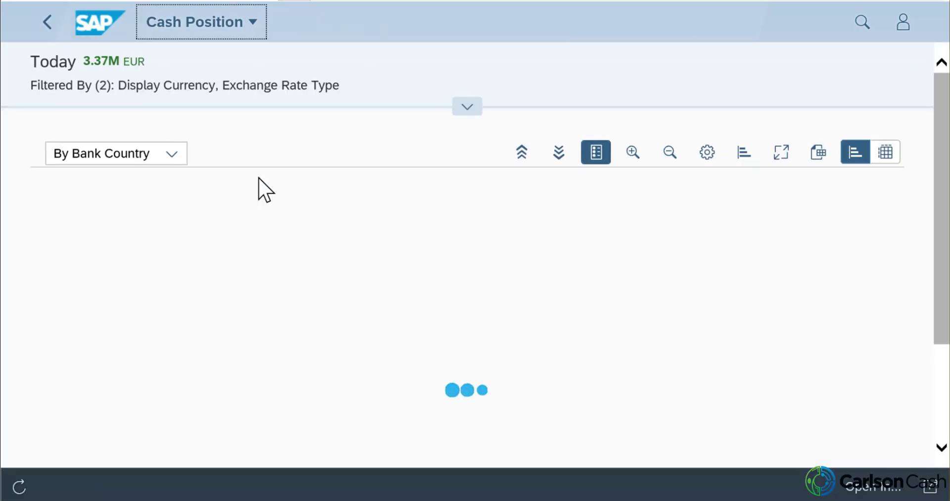
left_click(173, 153)
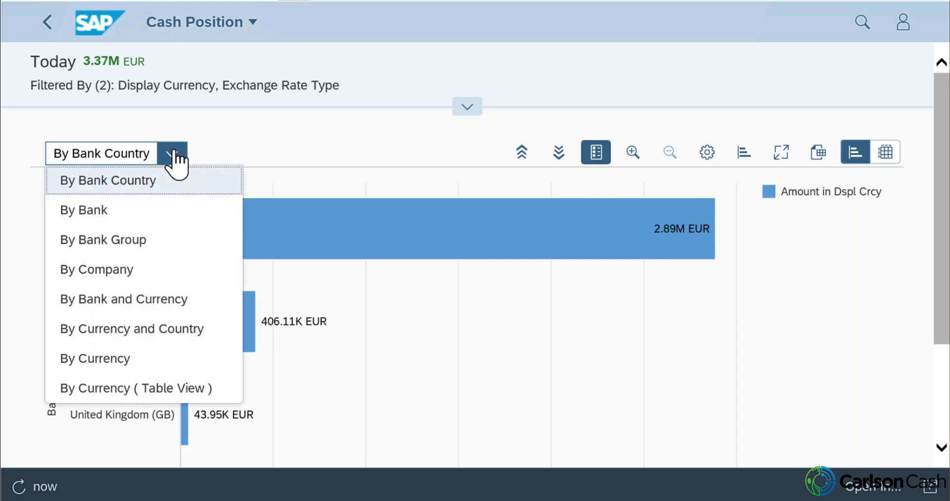
left_click(188, 361)
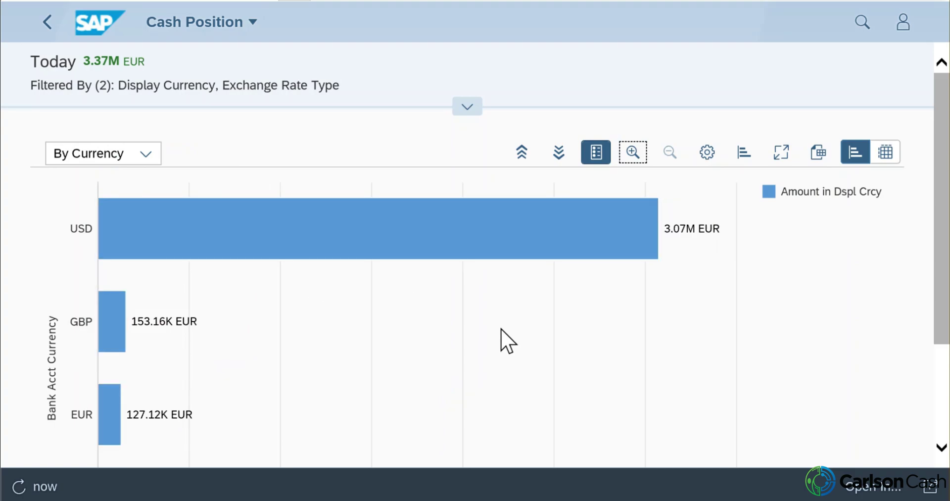
left_click(935, 488)
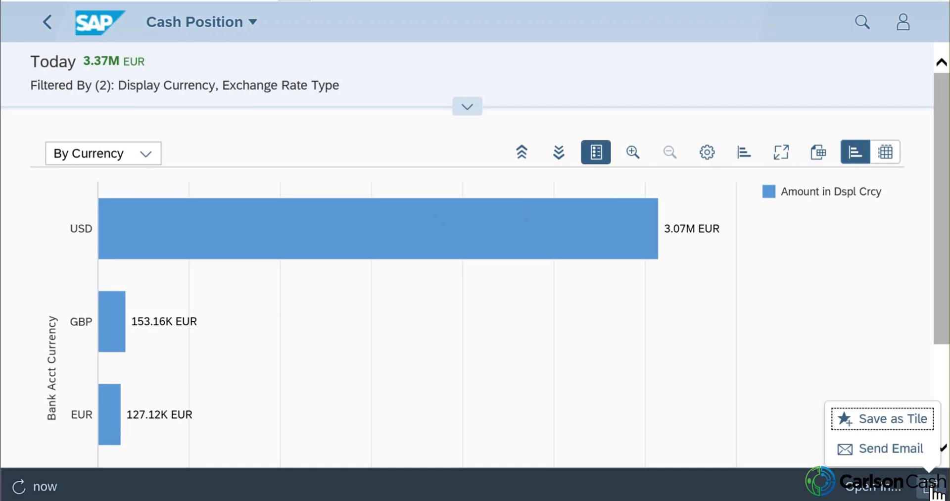
- Start saving the view as a tile subtitled 'By Currency' in Comparison format
left_click(914, 420)
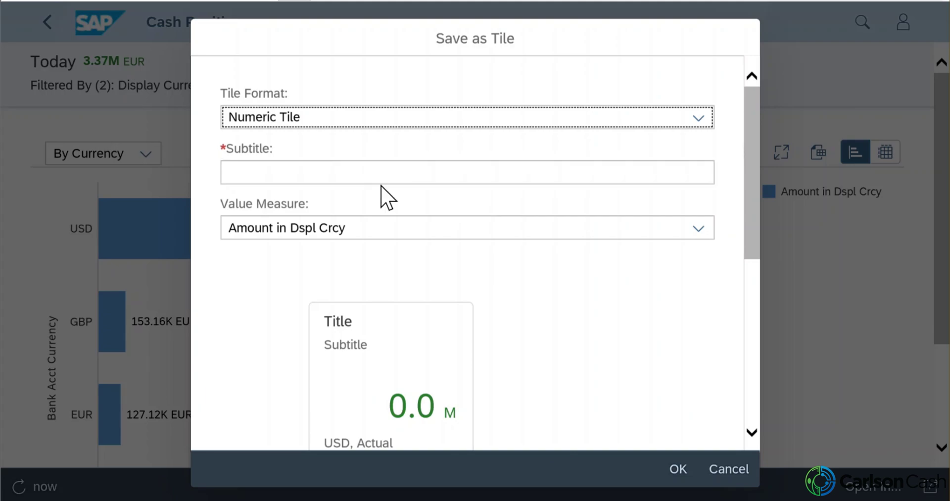
left_click(388, 174)
type("By Currency")
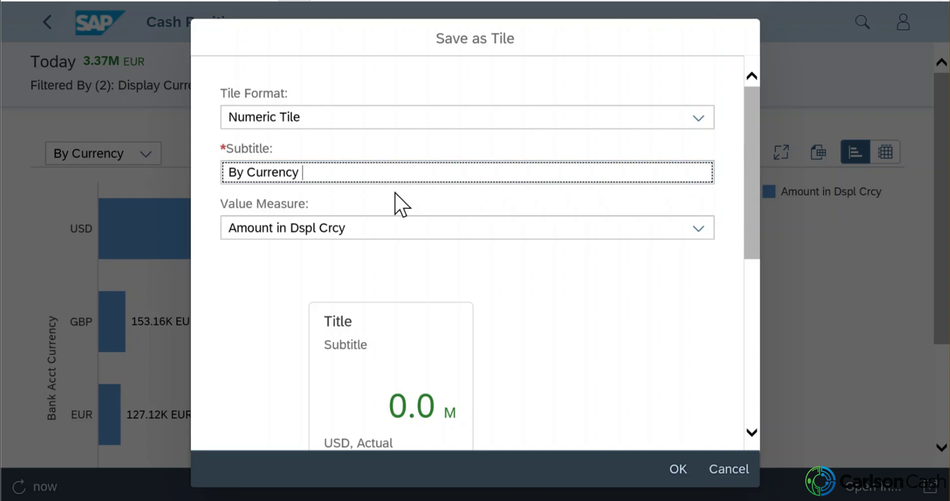
scroll(517, 294, "down", 5)
scroll(515, 289, "down", 3)
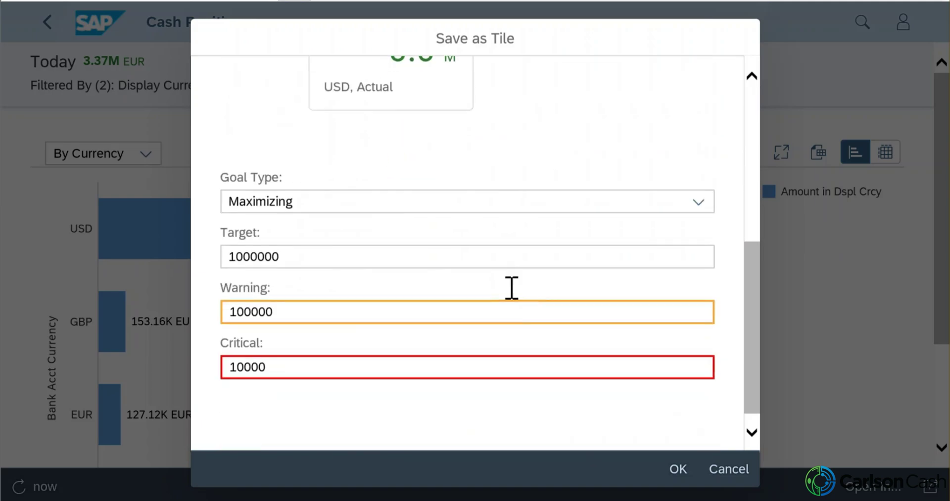
scroll(299, 210, "up", 5)
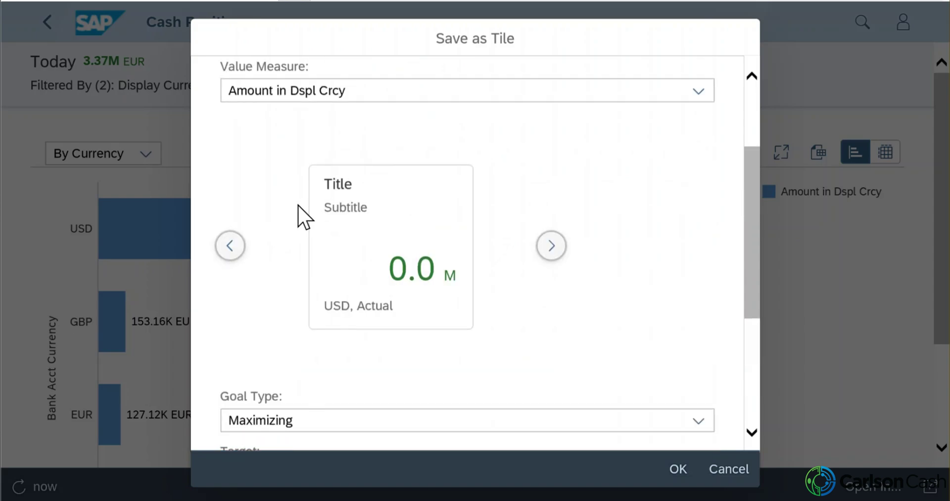
scroll(307, 212, "up", 3)
left_click(698, 119)
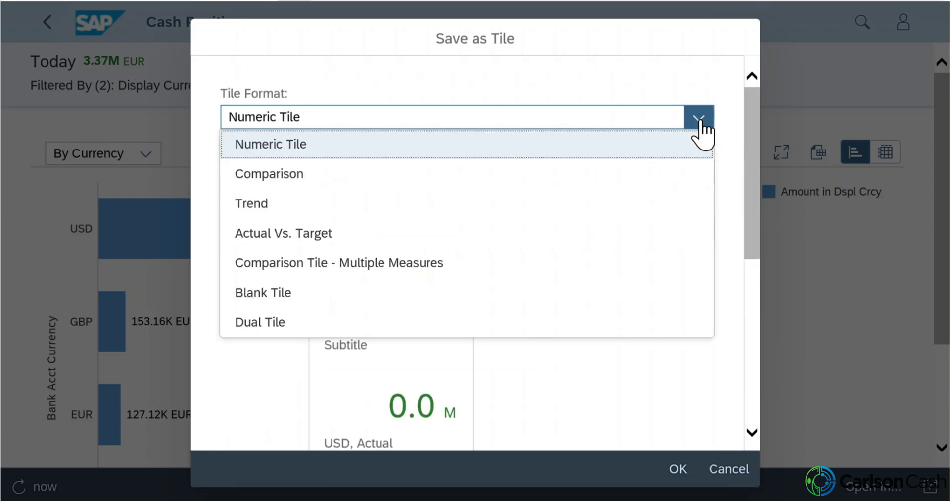
left_click(499, 174)
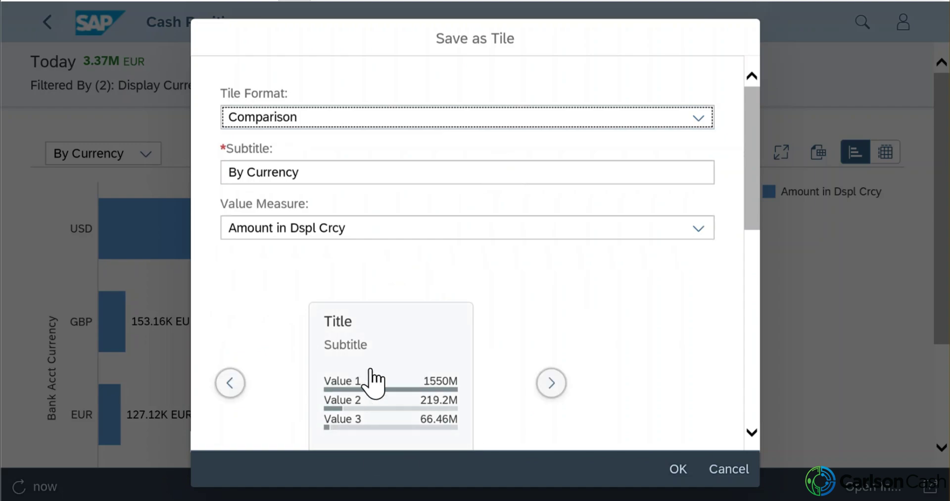
- Set the tile dimension to Display Currency and save the tile
scroll(599, 351, "down", 1)
scroll(600, 346, "down", 4)
scroll(601, 342, "down", 3)
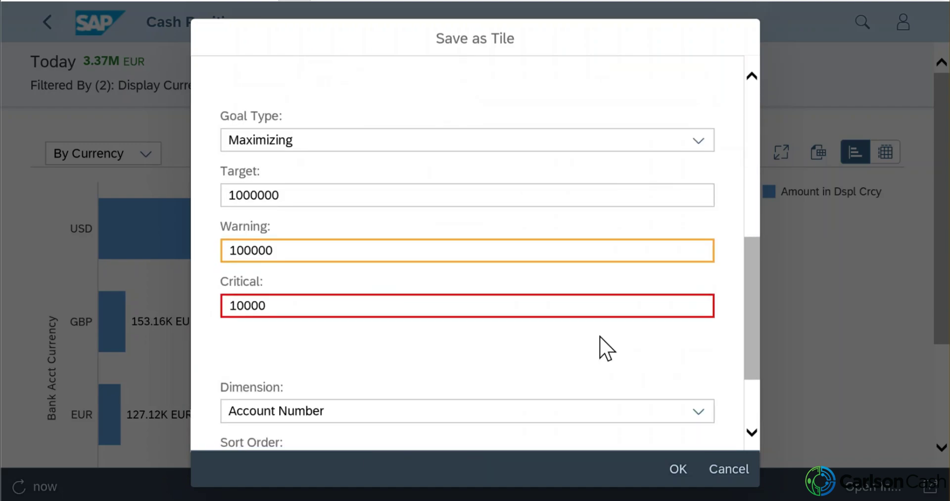
scroll(643, 322, "down", 2)
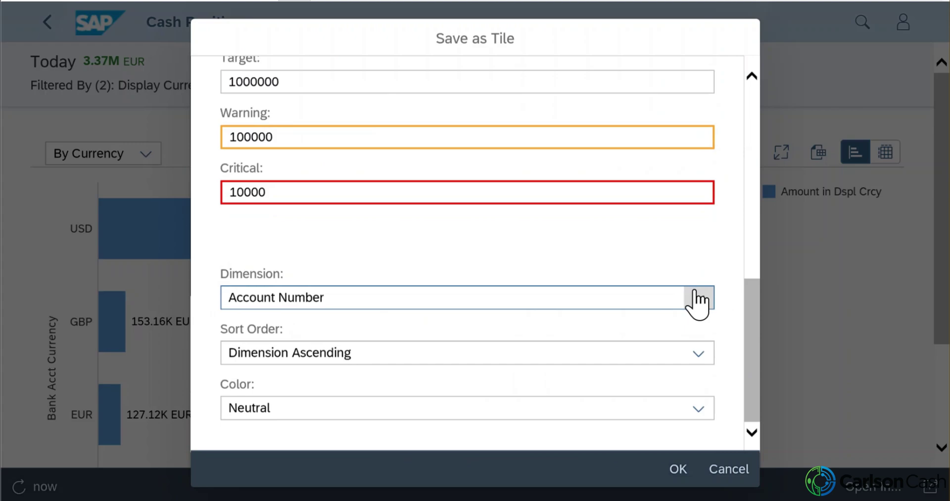
left_click(697, 300)
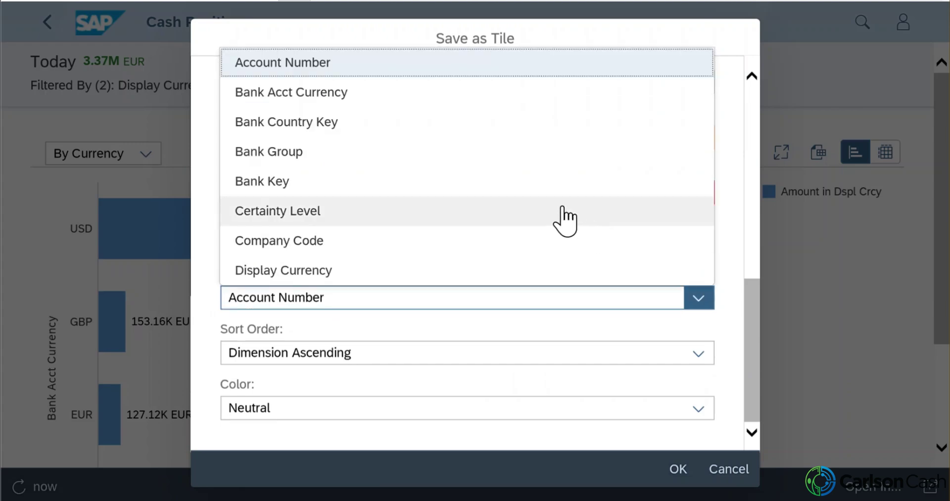
left_click(384, 271)
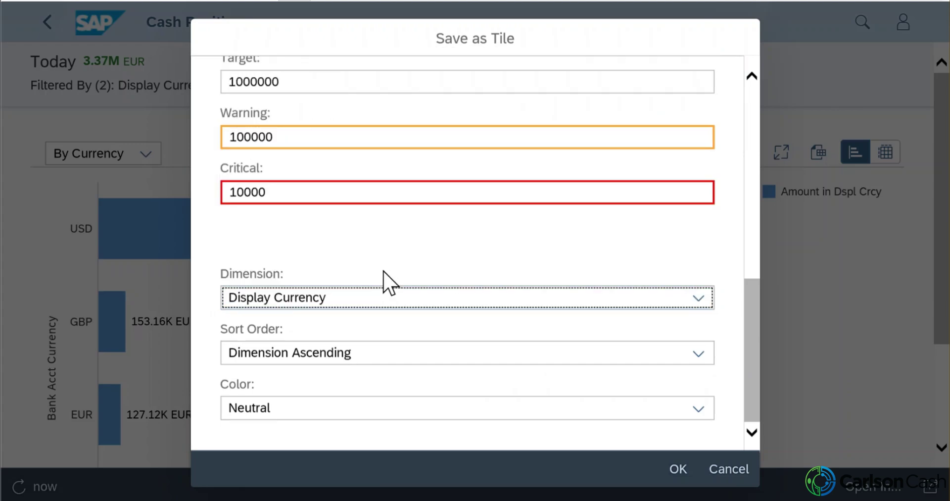
left_click(687, 473)
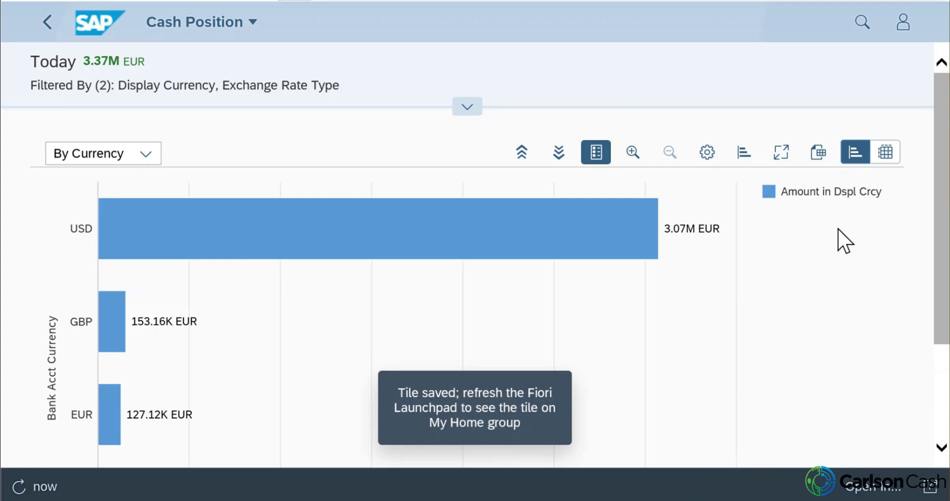
- Go back to the launchpad home page showing the new By Currency tile
left_click(93, 16)
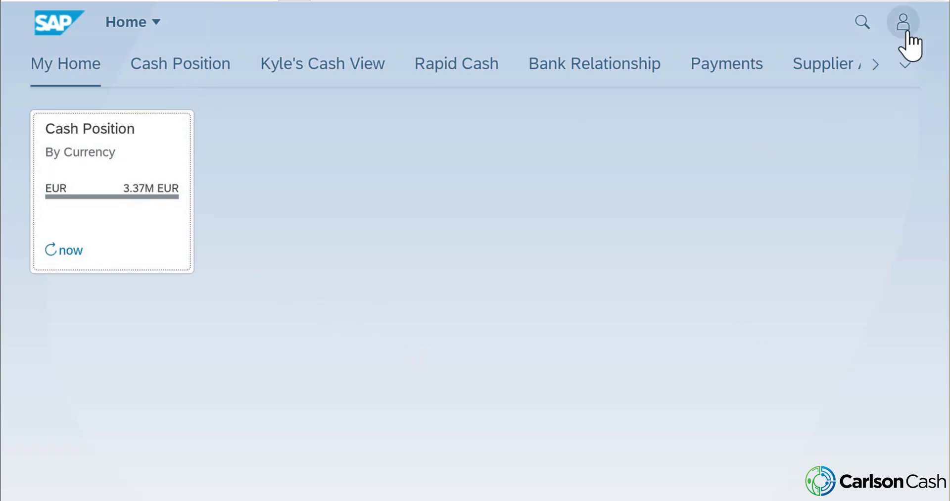
- In home page edit mode, drag the By Currency tile between By Company Code and Today
left_click(904, 23)
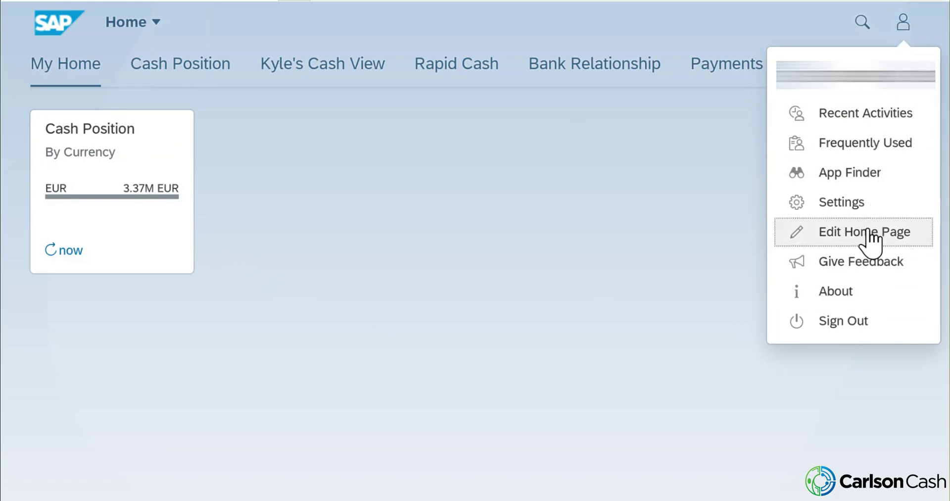
left_click(871, 234)
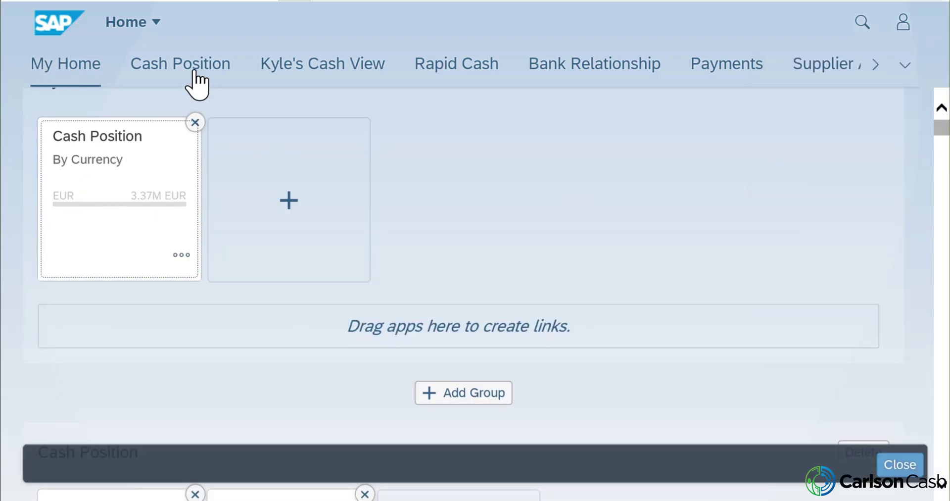
left_click_drag(151, 198, 322, 423)
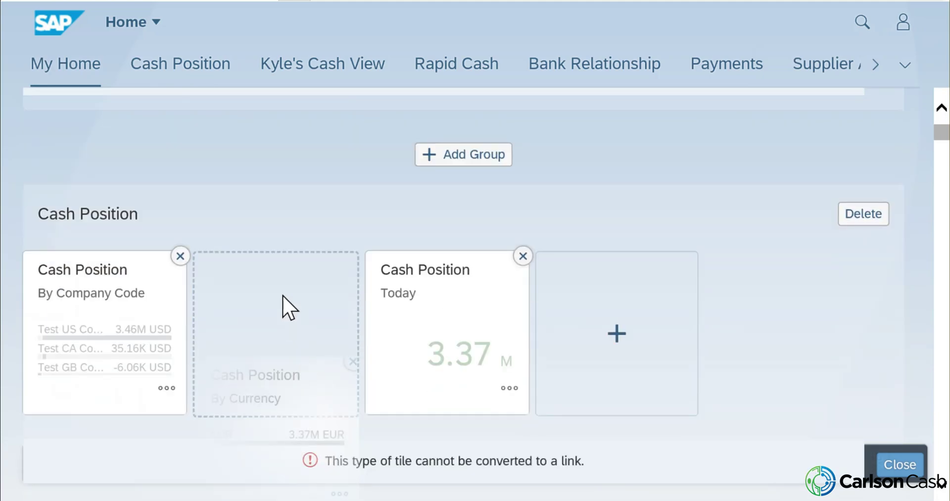
left_click_drag(321, 423, 308, 333)
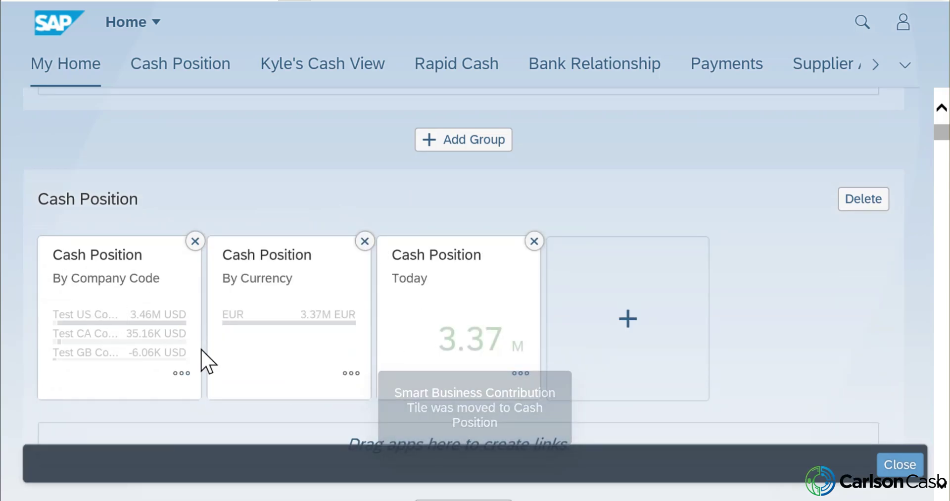
- Close home page edit mode to save the new tile layout
left_click(902, 468)
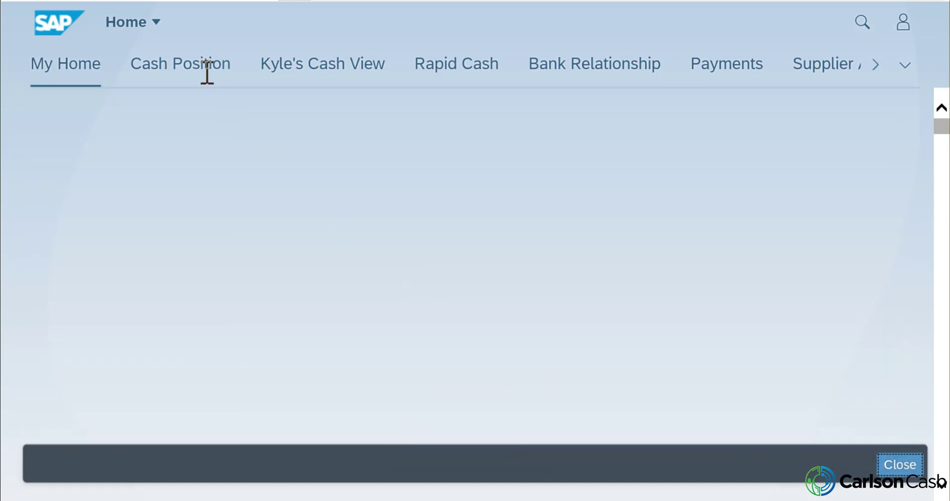